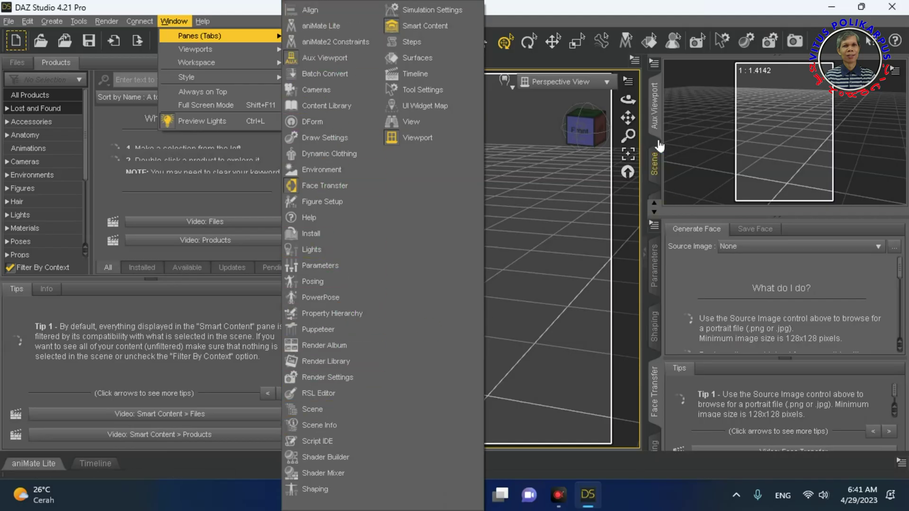
Step: Look through the docked panes: Shaping, Face Transfer, Render Settings, Content Library, Smart Content and Render Library, and return to the Viewport
{"action": "left_click", "coordinate": [708, 149]}
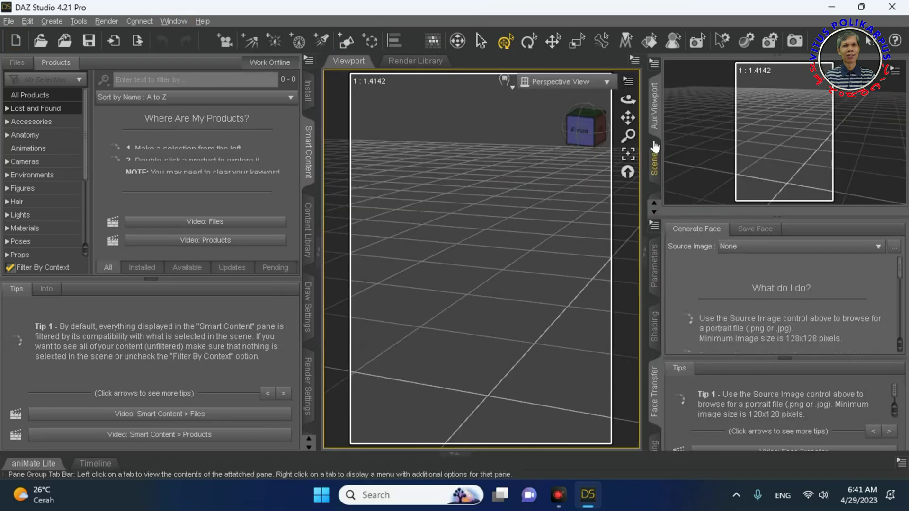
{"action": "left_click", "coordinate": [653, 326]}
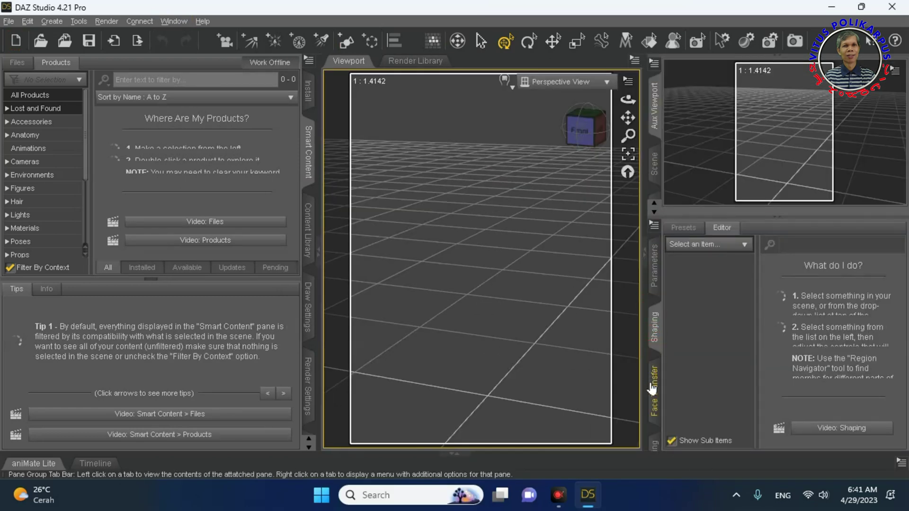
{"action": "left_click", "coordinate": [652, 383]}
{"action": "left_click", "coordinate": [307, 327]}
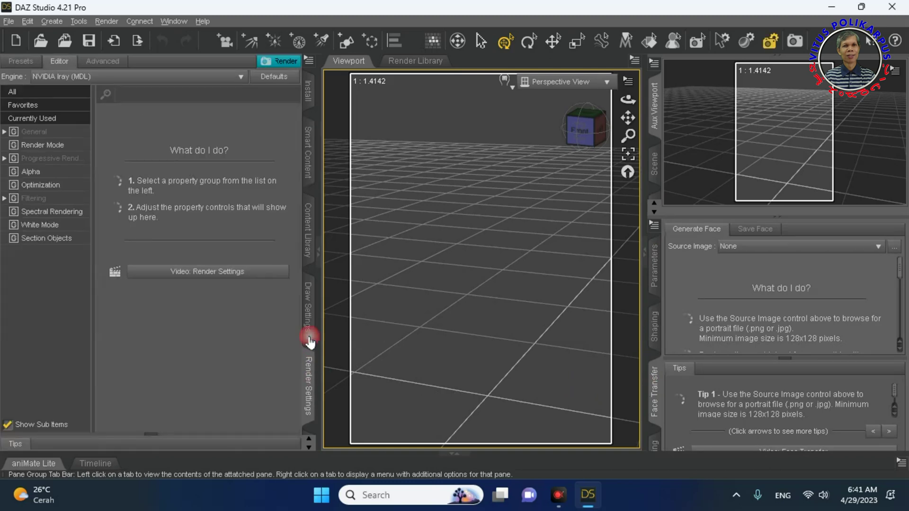
{"action": "left_click", "coordinate": [307, 222]}
{"action": "left_click", "coordinate": [309, 160]}
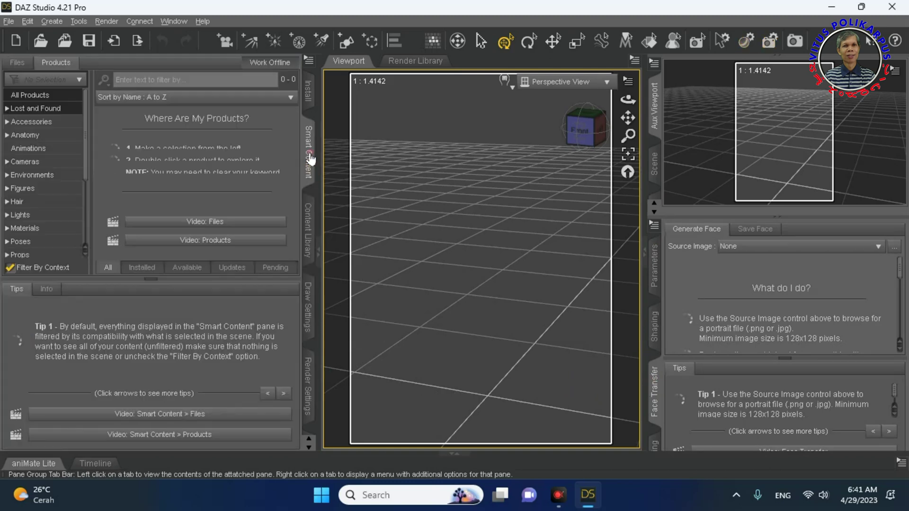
{"action": "left_click", "coordinate": [410, 61]}
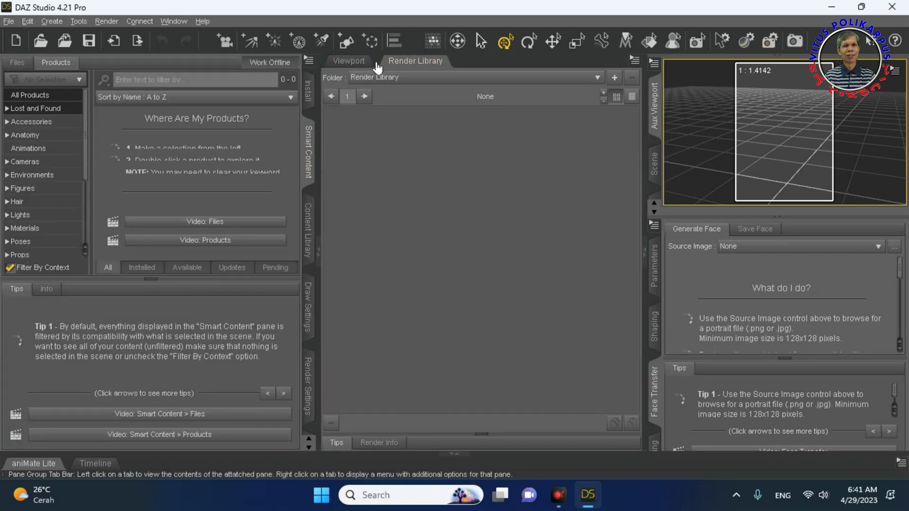
{"action": "left_click", "coordinate": [354, 61]}
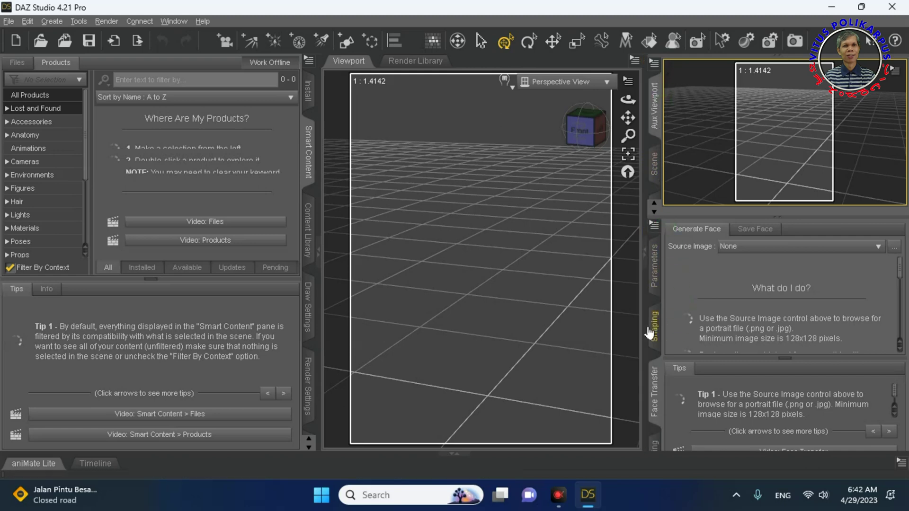
Step: Close the Face Transfer, Posing and Surfaces panes
{"action": "right_click", "coordinate": [653, 403]}
{"action": "left_click", "coordinate": [675, 389]}
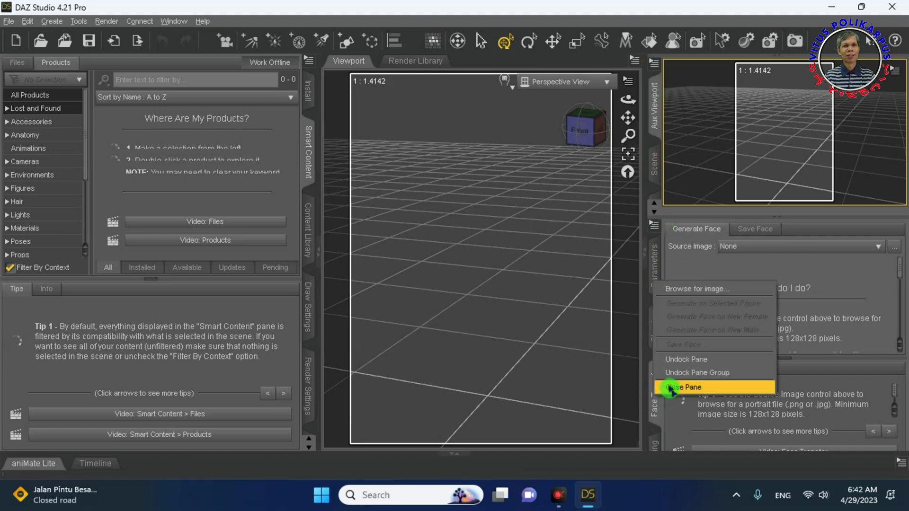
{"action": "right_click", "coordinate": [656, 400]}
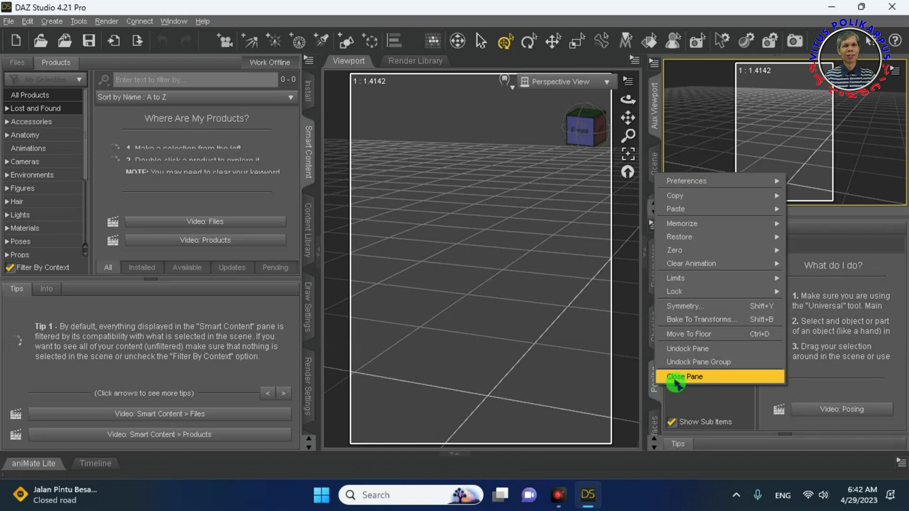
{"action": "left_click", "coordinate": [674, 382]}
{"action": "right_click", "coordinate": [665, 401]}
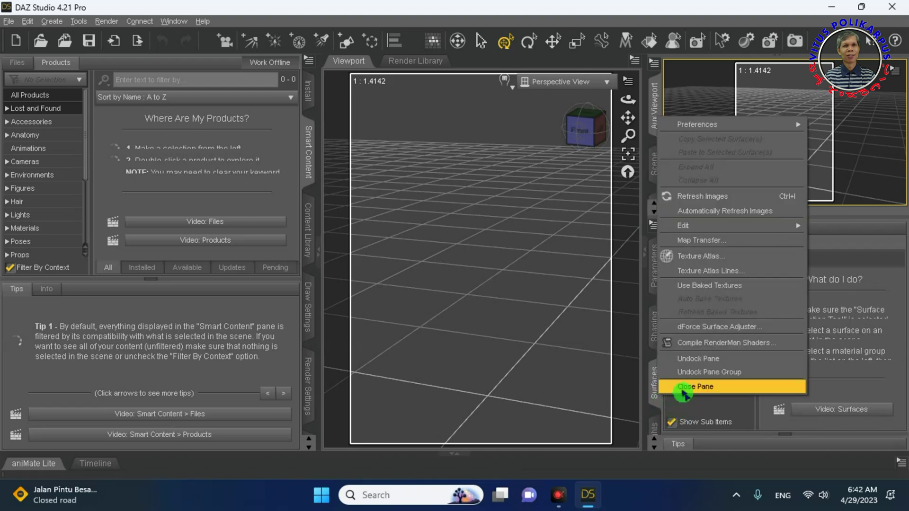
{"action": "left_click", "coordinate": [674, 385]}
Step: Close the Lights, Cameras, Shaping and Parameters panes
{"action": "right_click", "coordinate": [655, 392]}
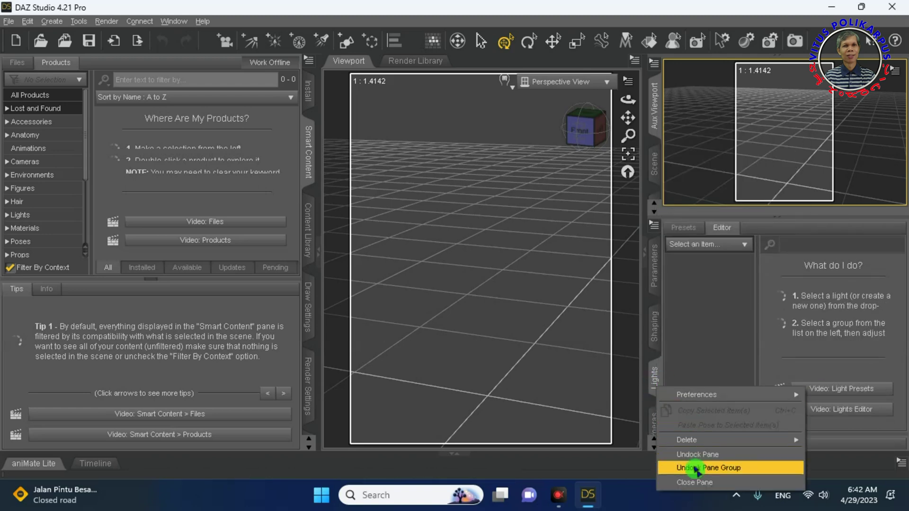
{"action": "left_click", "coordinate": [713, 483]}
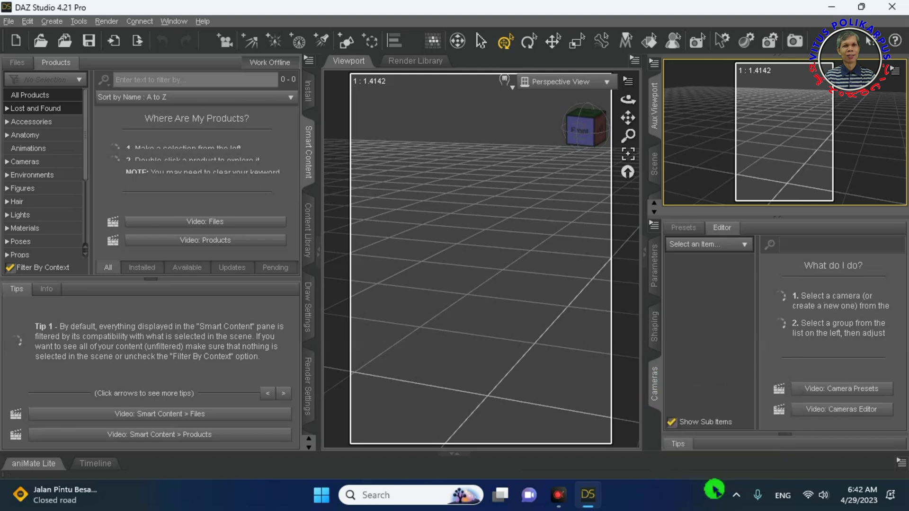
{"action": "right_click", "coordinate": [655, 392]}
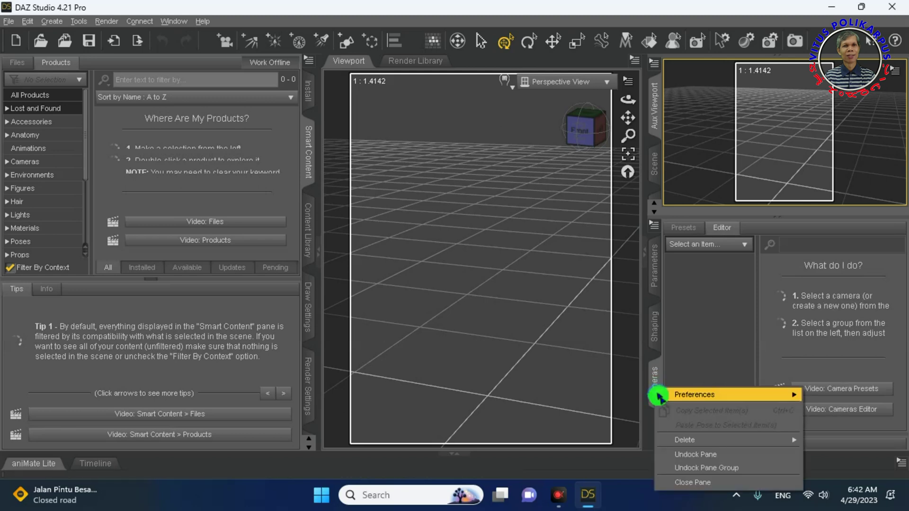
{"action": "left_click", "coordinate": [682, 479]}
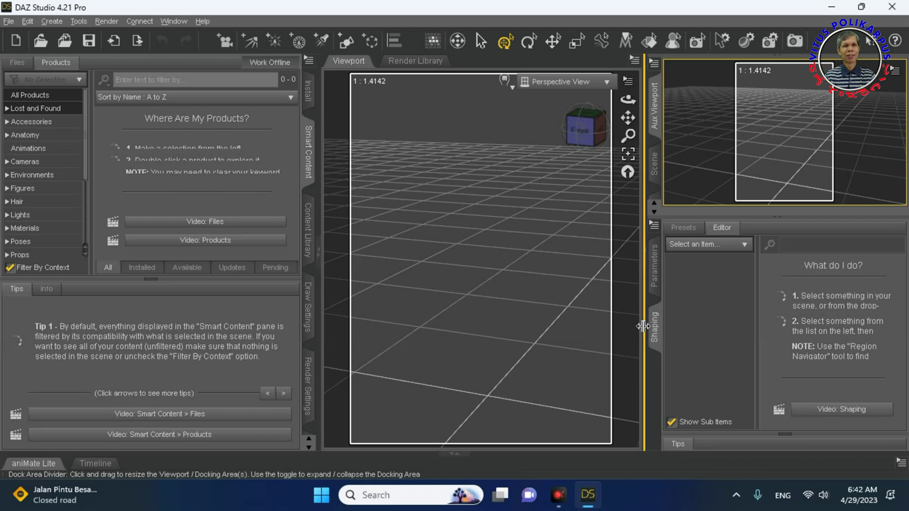
{"action": "right_click", "coordinate": [653, 330]}
{"action": "left_click", "coordinate": [687, 492]}
{"action": "right_click", "coordinate": [653, 266]}
{"action": "left_click", "coordinate": [690, 495]}
Step: Close the Environment and Aux Viewport panes so that only Scene remains in that pane group
{"action": "right_click", "coordinate": [652, 221]}
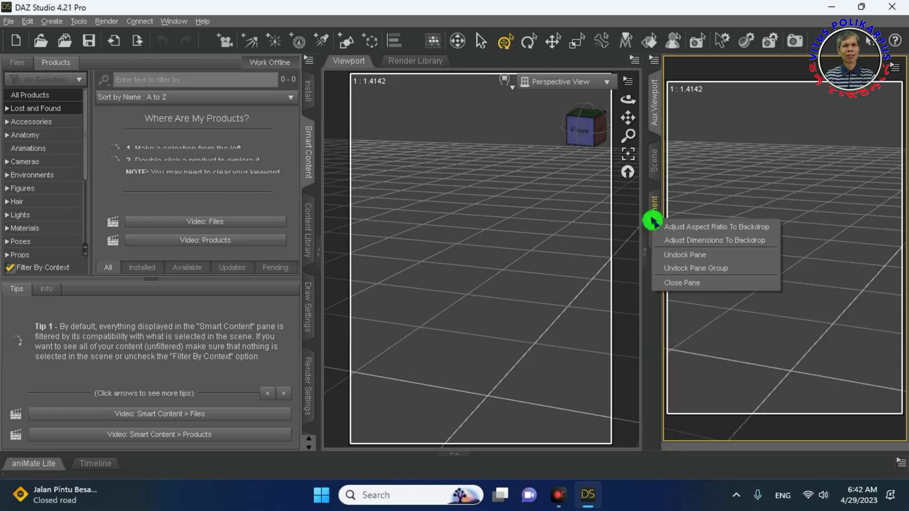
{"action": "left_click", "coordinate": [681, 283]}
{"action": "right_click", "coordinate": [654, 114]}
{"action": "left_click", "coordinate": [681, 218]}
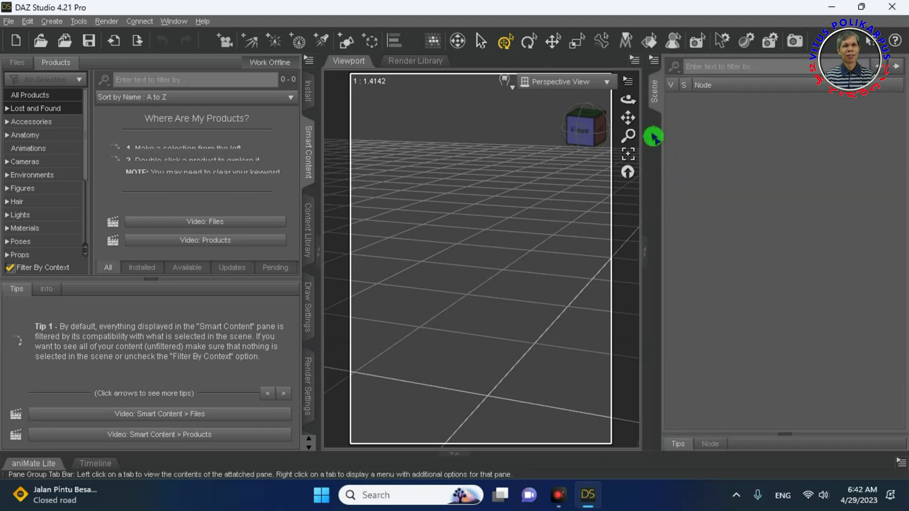
Step: Add the View pane to the pane group that holds Scene
{"action": "right_click", "coordinate": [653, 137]}
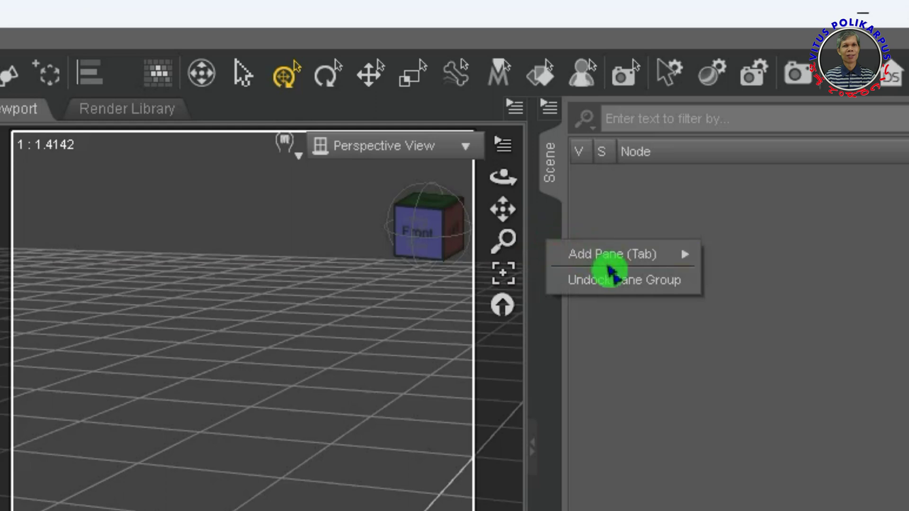
{"action": "mouse_move", "coordinate": [625, 258]}
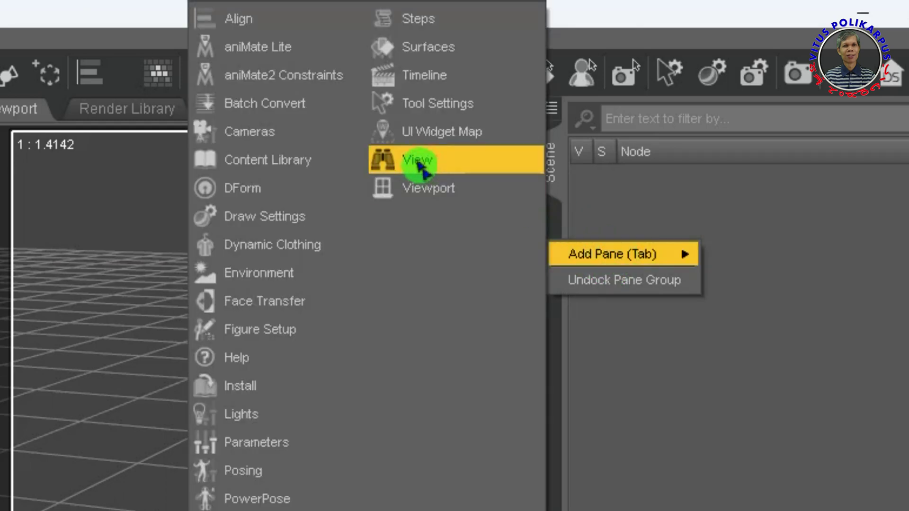
{"action": "left_click", "coordinate": [417, 161]}
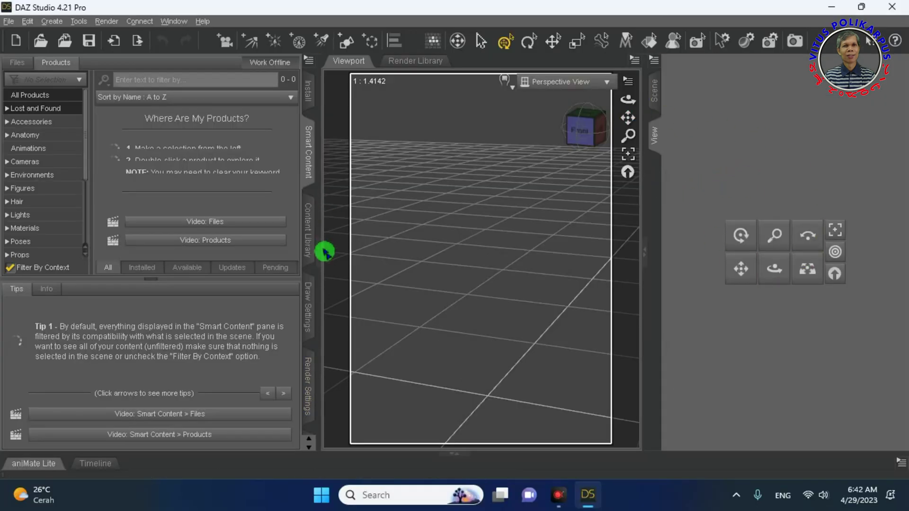
Step: Move the Render Settings pane into the group with Scene and View, and close it
{"action": "left_click", "coordinate": [312, 387]}
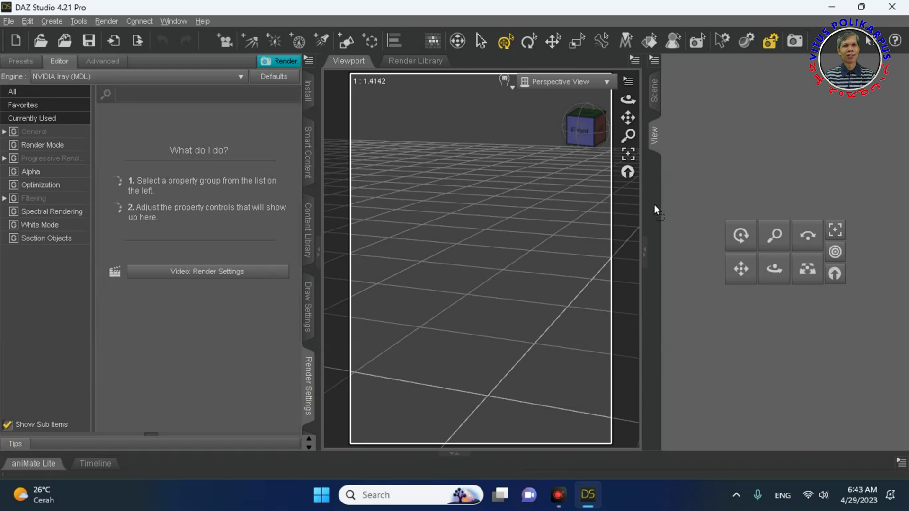
{"action": "left_click_drag", "start_coordinate": [655, 204], "coordinate": [655, 205]}
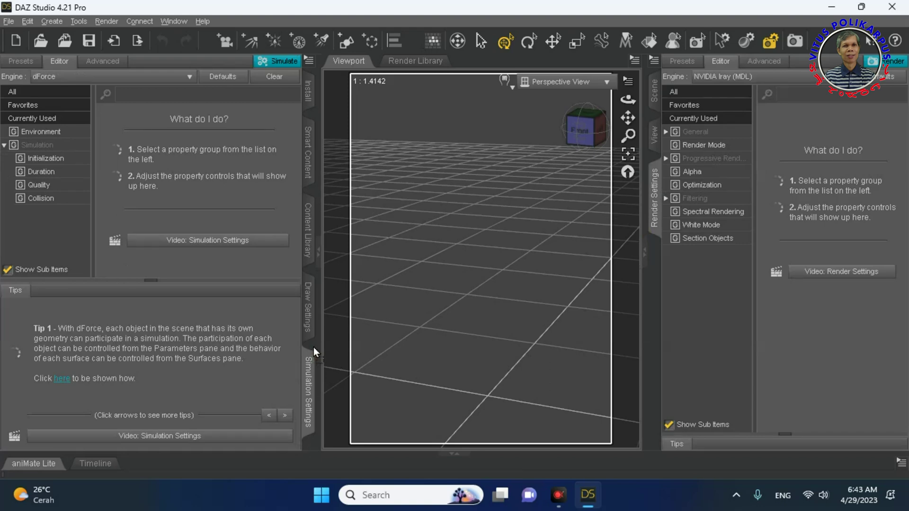
{"action": "right_click", "coordinate": [314, 386]}
{"action": "left_click", "coordinate": [346, 501]}
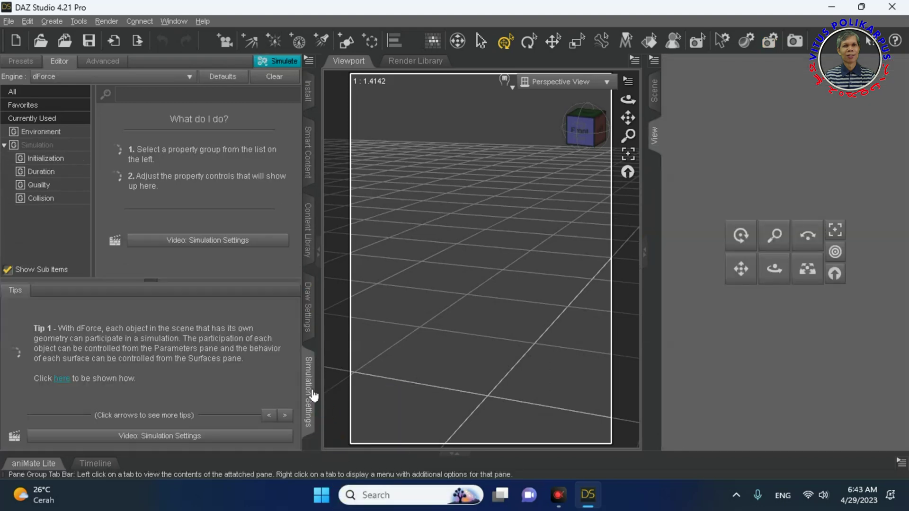
Step: Close the Simulation Settings, Draw Settings and Install panes, keeping only Smart Content and Content Library in that group
{"action": "right_click", "coordinate": [310, 384]}
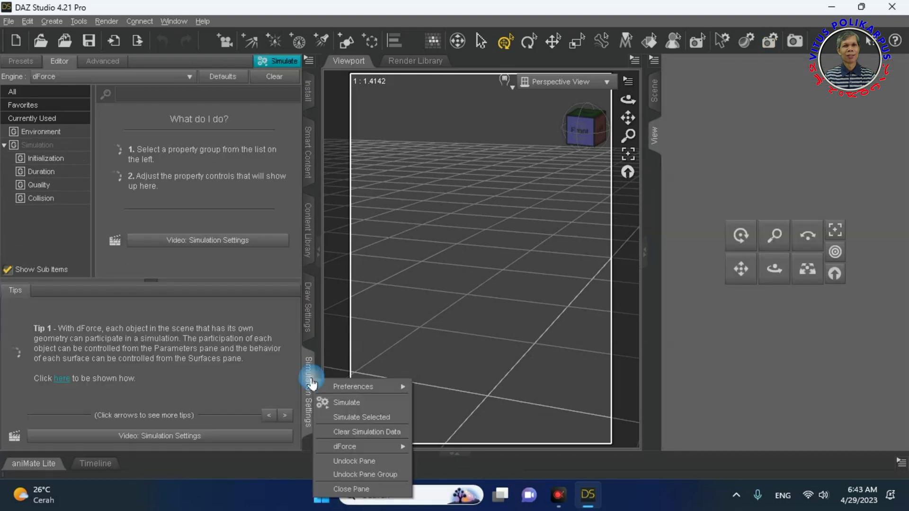
{"action": "left_click", "coordinate": [348, 489]}
{"action": "right_click", "coordinate": [310, 316]}
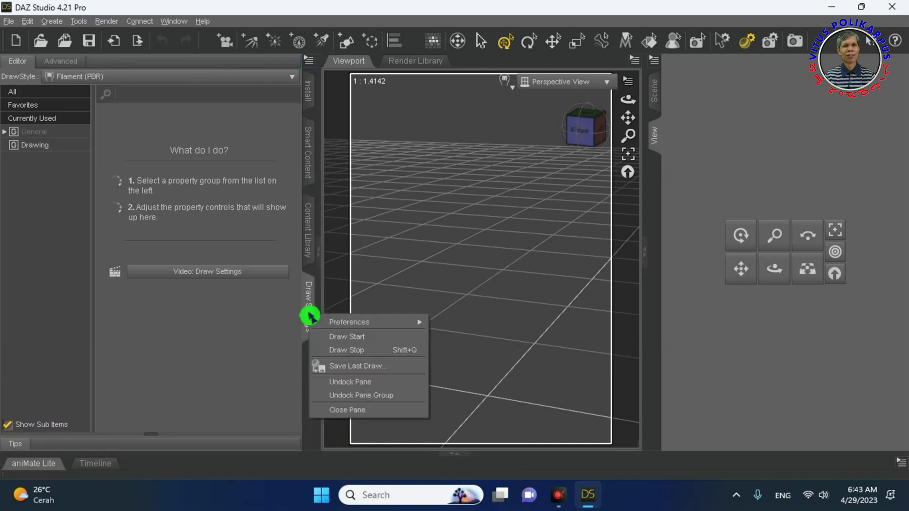
{"action": "left_click", "coordinate": [337, 410]}
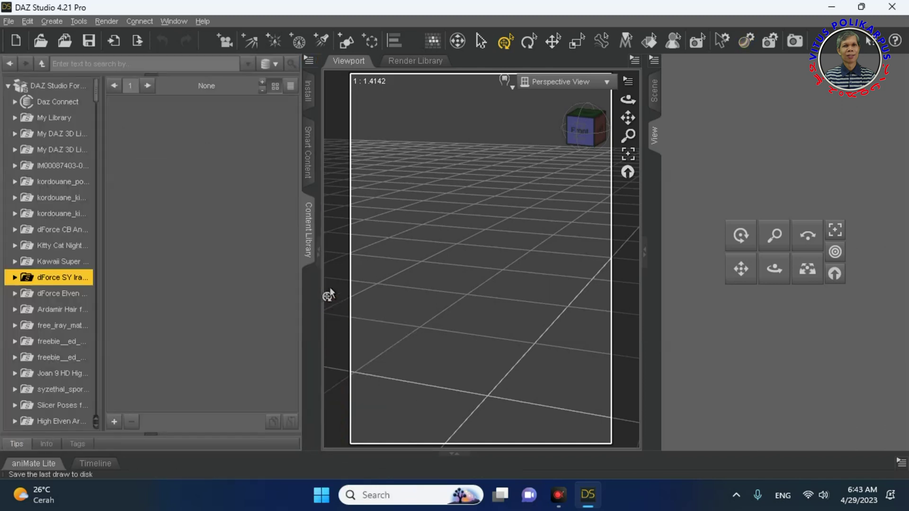
{"action": "right_click", "coordinate": [308, 98]}
{"action": "left_click", "coordinate": [332, 143]}
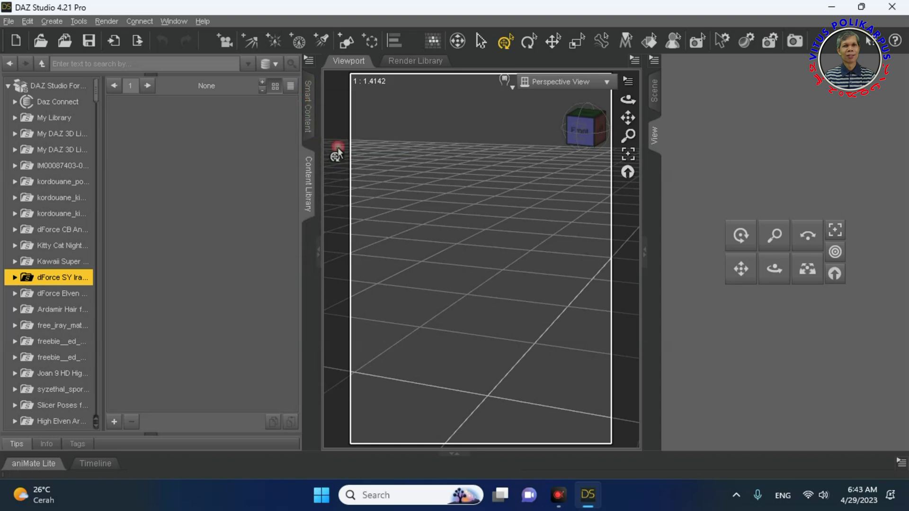
Step: Undock the Smart Content pane as a floating window and place it over the Content Library pane
{"action": "left_click", "coordinate": [307, 118]}
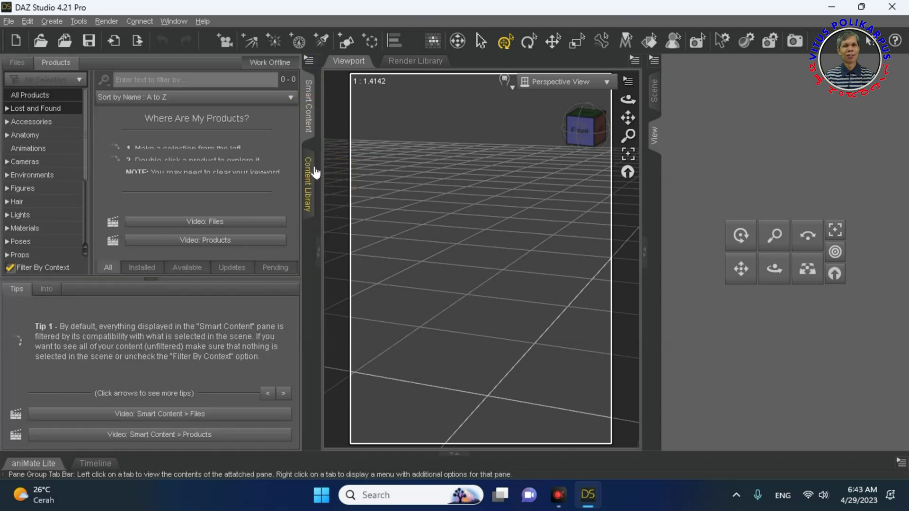
{"action": "left_click", "coordinate": [311, 183]}
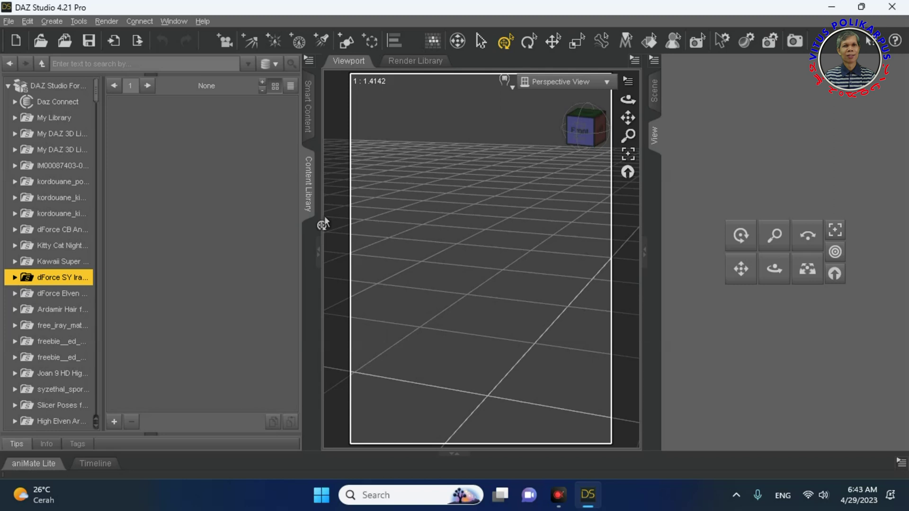
{"action": "left_click", "coordinate": [308, 112]}
{"action": "left_click_drag", "start_coordinate": [412, 214], "coordinate": [429, 199]}
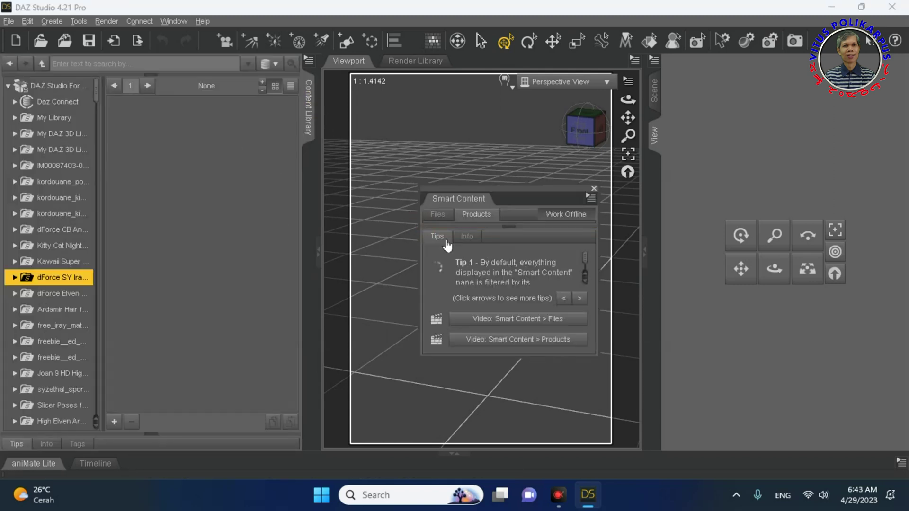
{"action": "left_click_drag", "start_coordinate": [509, 186], "coordinate": [207, 209]}
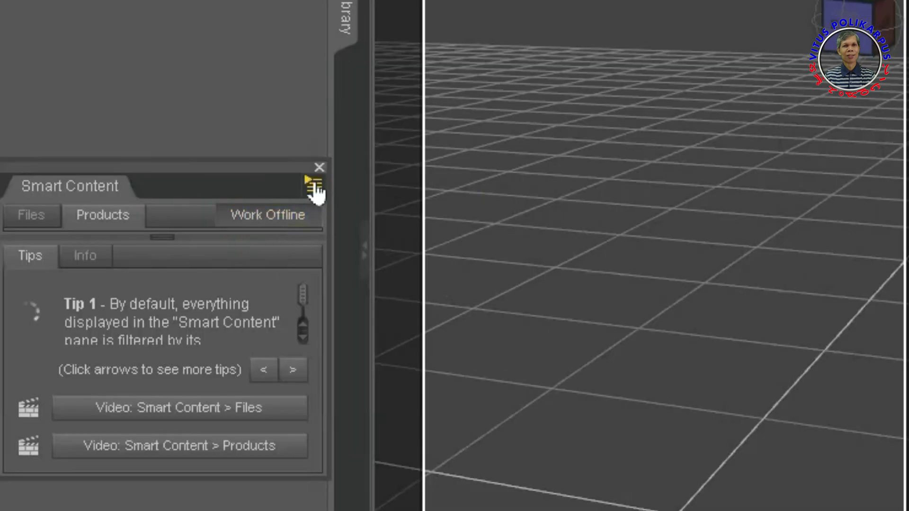
Step: Set the floating Smart Content pane group to Fit Screen
{"action": "left_click", "coordinate": [313, 184]}
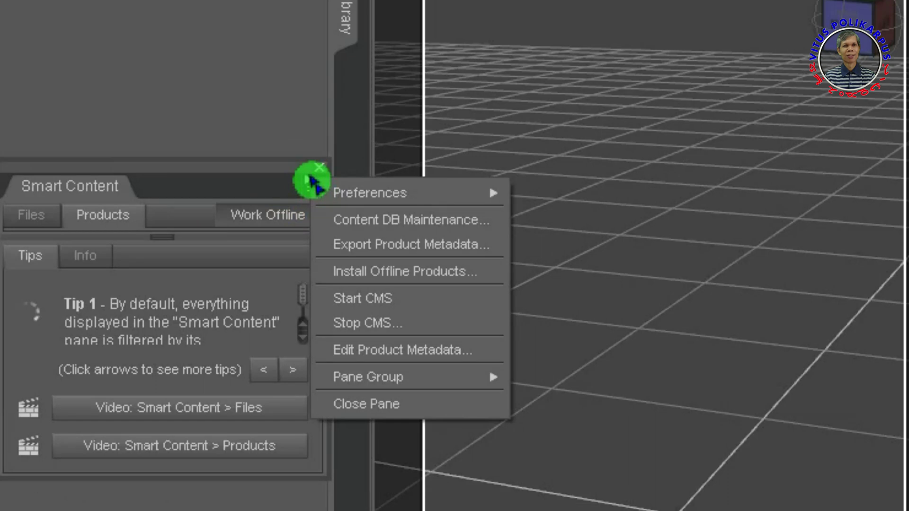
{"action": "mouse_move", "coordinate": [406, 381]}
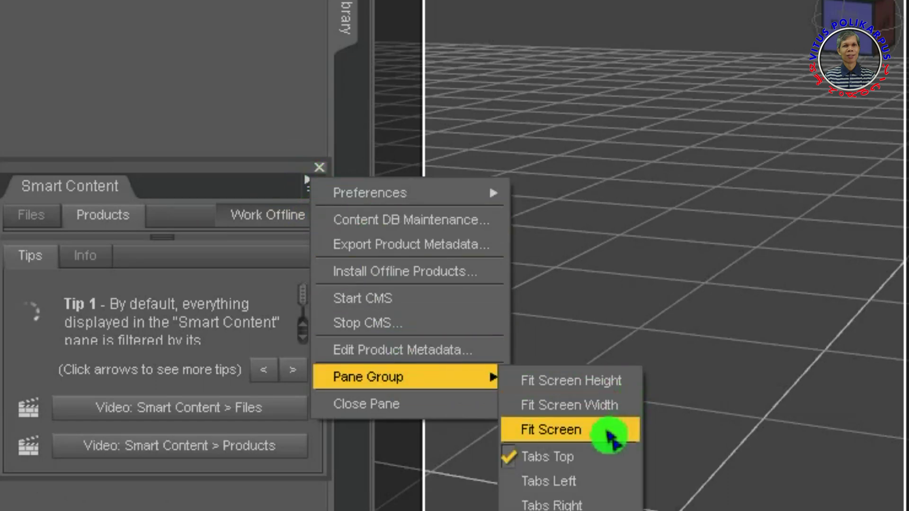
{"action": "left_click", "coordinate": [608, 430]}
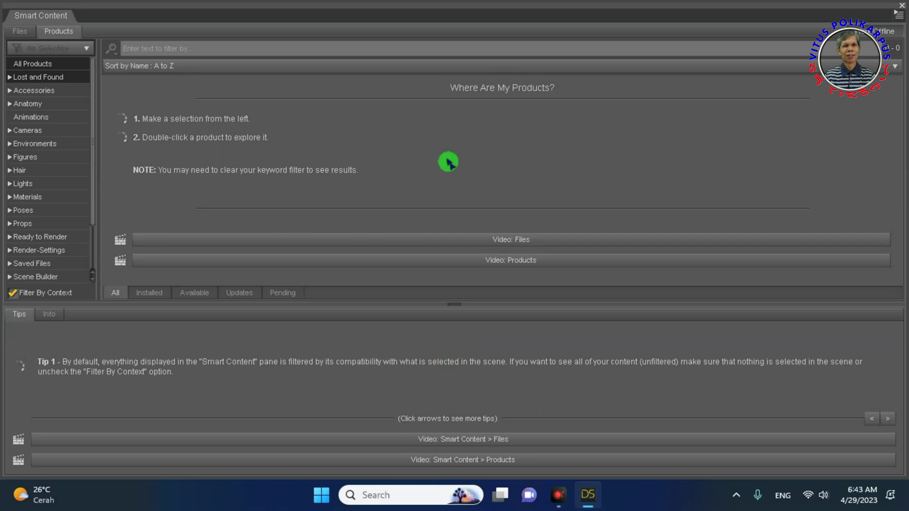
Step: Turn off Filter By Context in Smart Content and list All Products
{"action": "left_click", "coordinate": [13, 293]}
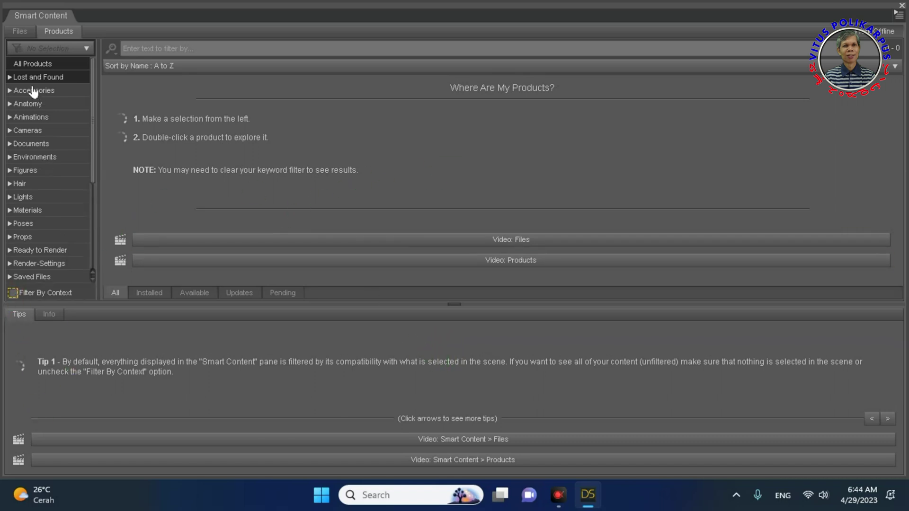
{"action": "left_click", "coordinate": [30, 65]}
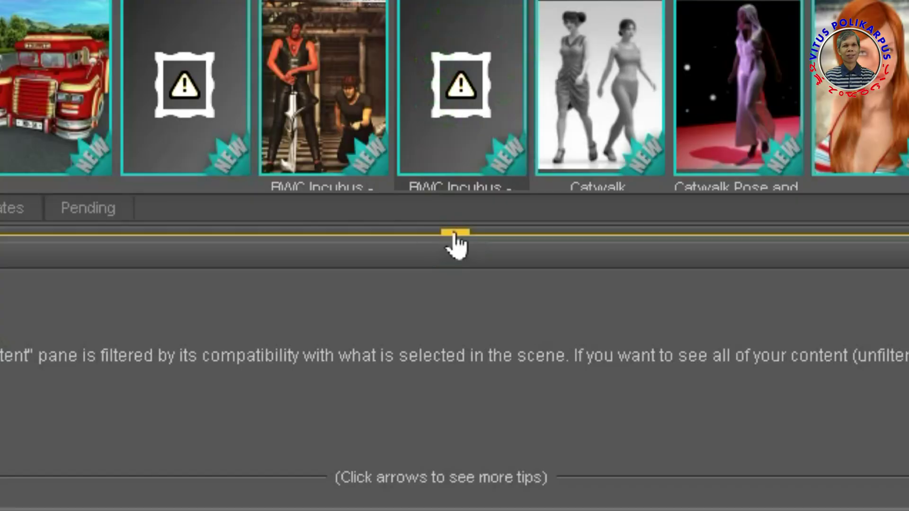
Step: Collapse the Additional Information area below the Smart Content assets and look through the full product list
{"action": "left_click", "coordinate": [454, 243]}
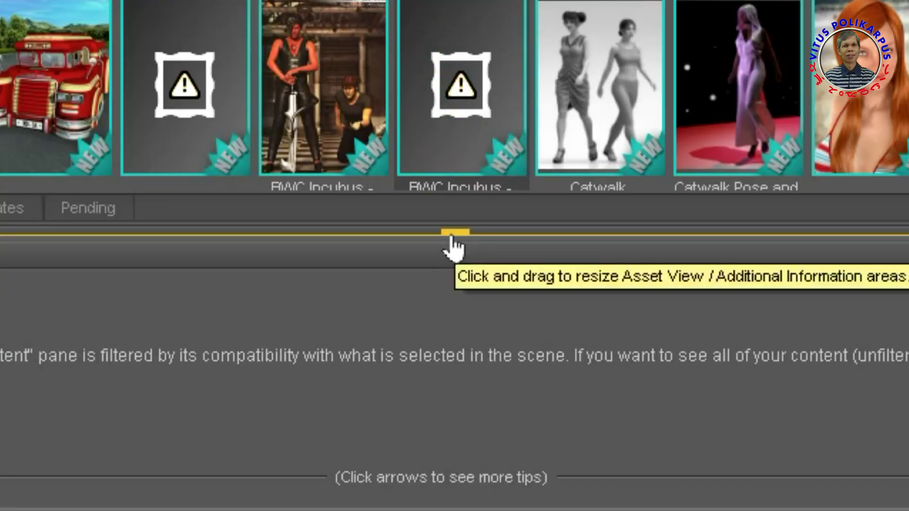
{"action": "left_click", "coordinate": [452, 239]}
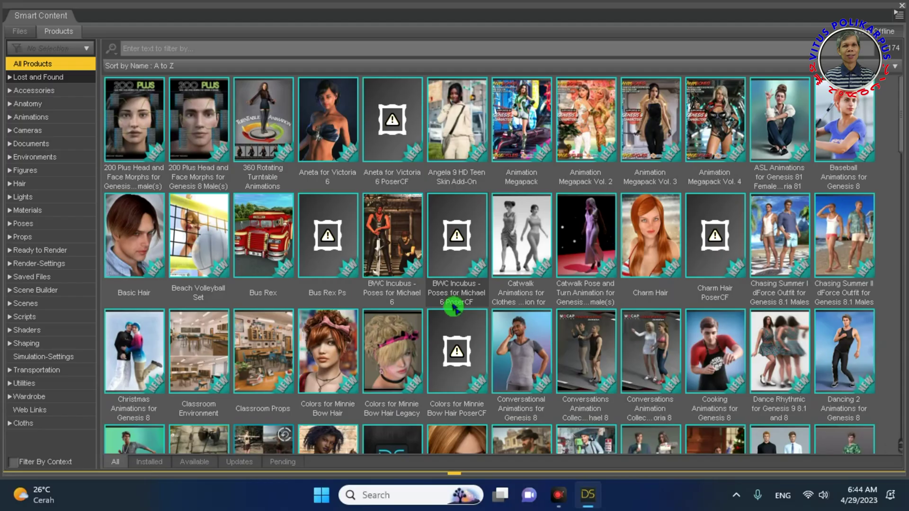
{"action": "left_click", "coordinate": [538, 274]}
{"action": "scroll", "coordinate": [544, 277], "scroll_direction": "down", "scroll_amount": 15}
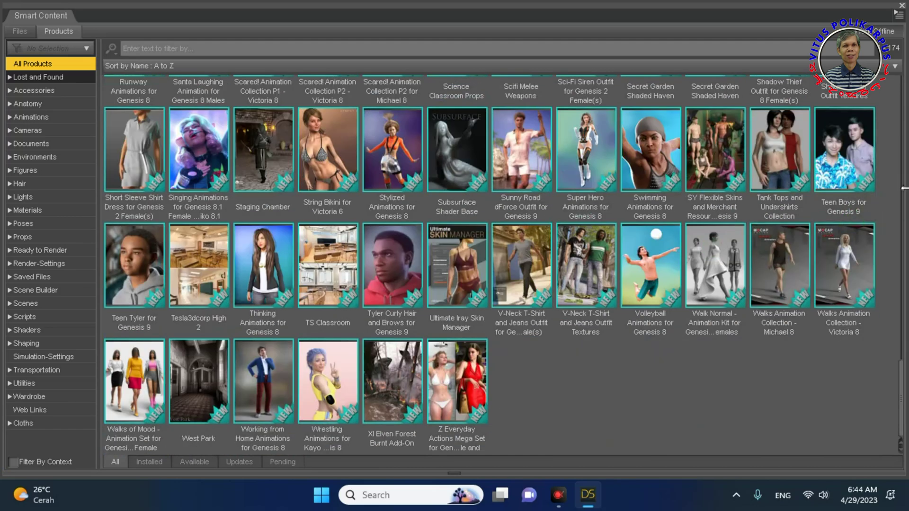
{"action": "left_click", "coordinate": [596, 284]}
{"action": "scroll", "coordinate": [524, 368], "scroll_direction": "up", "scroll_amount": 15}
{"action": "scroll", "coordinate": [526, 369], "scroll_direction": "down", "scroll_amount": 5}
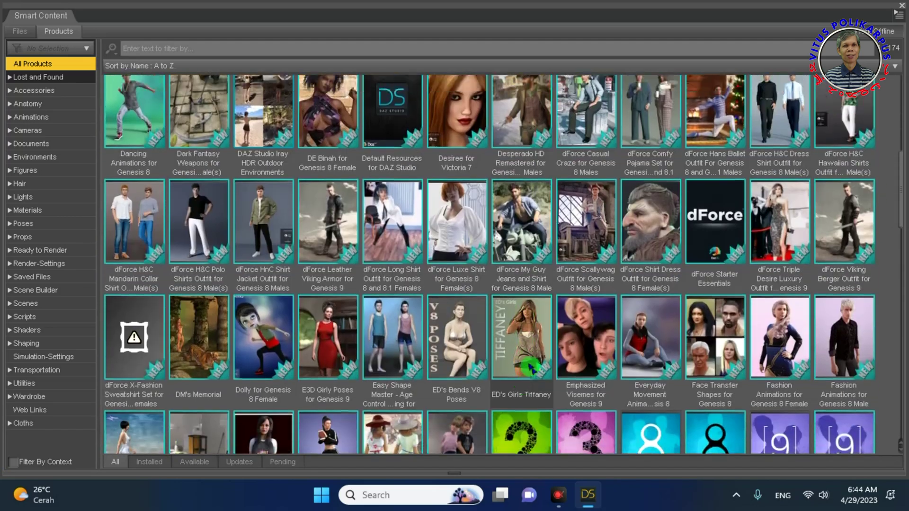
{"action": "scroll", "coordinate": [531, 369], "scroll_direction": "up", "scroll_amount": 5}
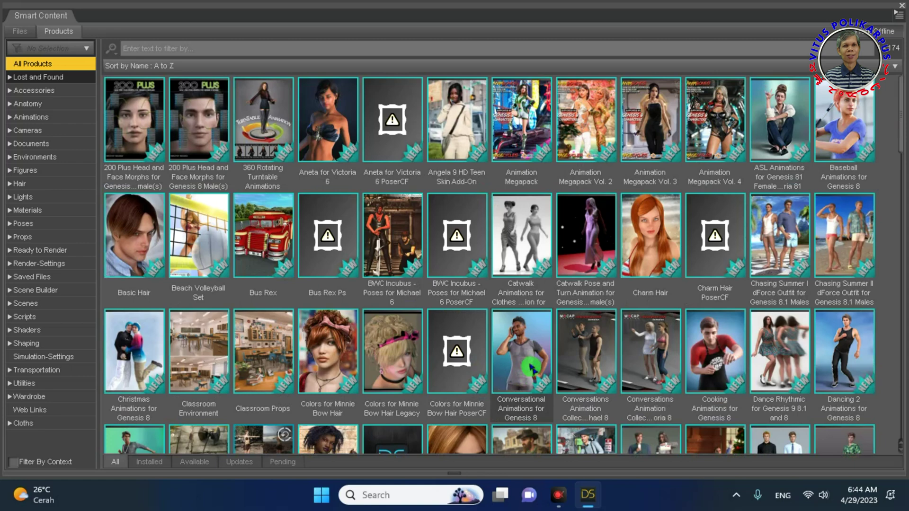
Step: Browse the Smart Content product categories from Lost and Found down to Cloths, checking the products listed in each
{"action": "left_click", "coordinate": [39, 77]}
{"action": "left_click", "coordinate": [30, 91]}
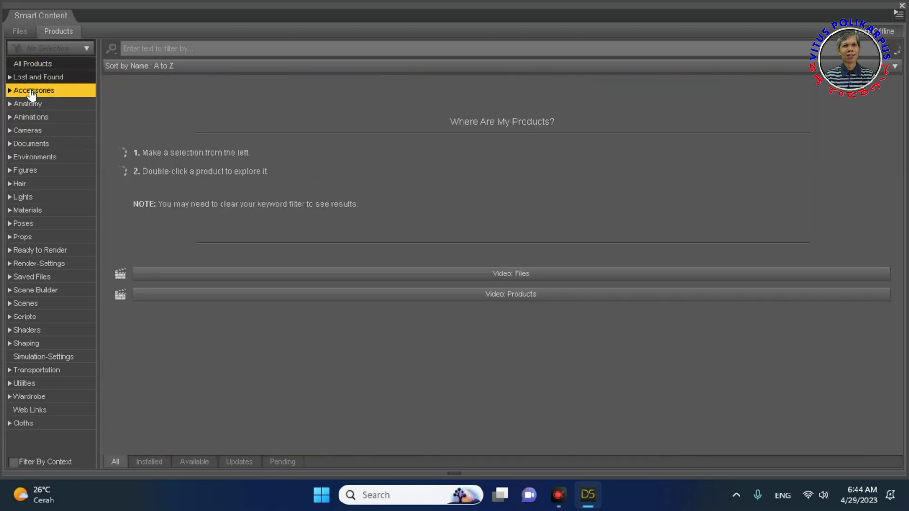
{"action": "left_click", "coordinate": [26, 103]}
{"action": "left_click", "coordinate": [28, 157]}
{"action": "left_click", "coordinate": [19, 184]}
{"action": "left_click", "coordinate": [27, 210]}
{"action": "left_click", "coordinate": [23, 237]}
{"action": "left_click", "coordinate": [38, 263]}
{"action": "left_click", "coordinate": [25, 303]}
{"action": "left_click", "coordinate": [30, 370]}
{"action": "left_click", "coordinate": [27, 396]}
{"action": "left_click", "coordinate": [27, 410]}
{"action": "left_click", "coordinate": [28, 421]}
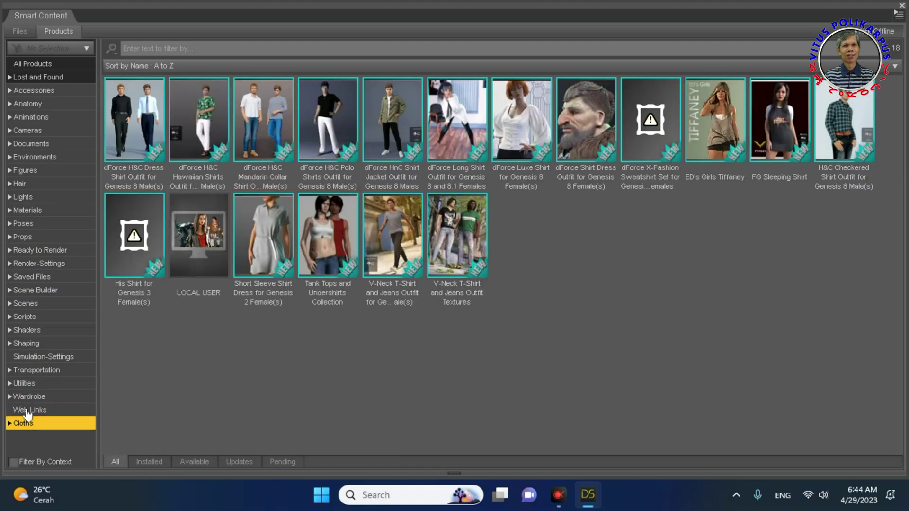
Step: Close the floating Smart Content window and add the Smart Content pane back to the Content Library pane group
{"action": "left_click", "coordinate": [899, 6]}
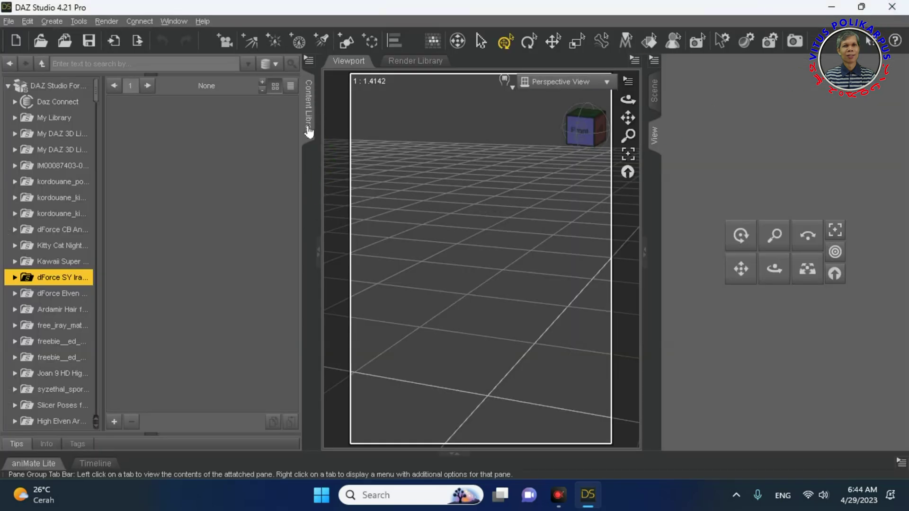
{"action": "right_click", "coordinate": [311, 164]}
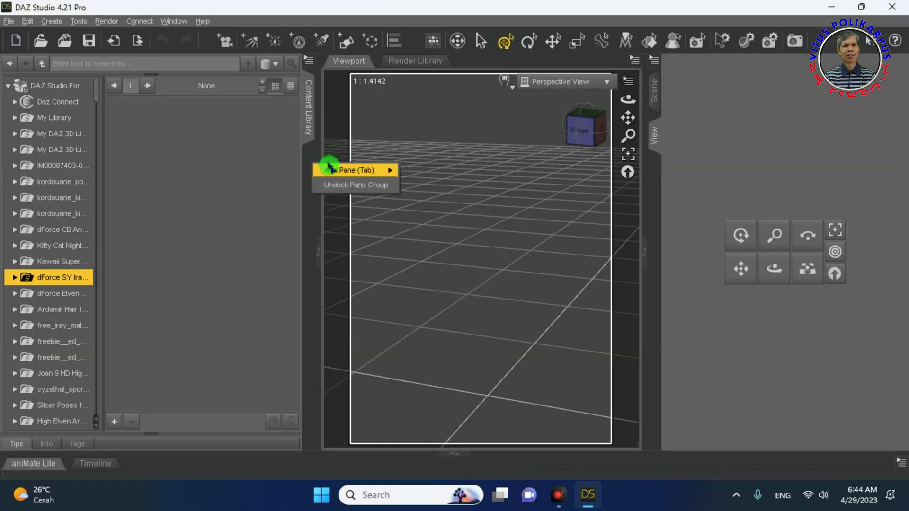
{"action": "mouse_move", "coordinate": [329, 166]}
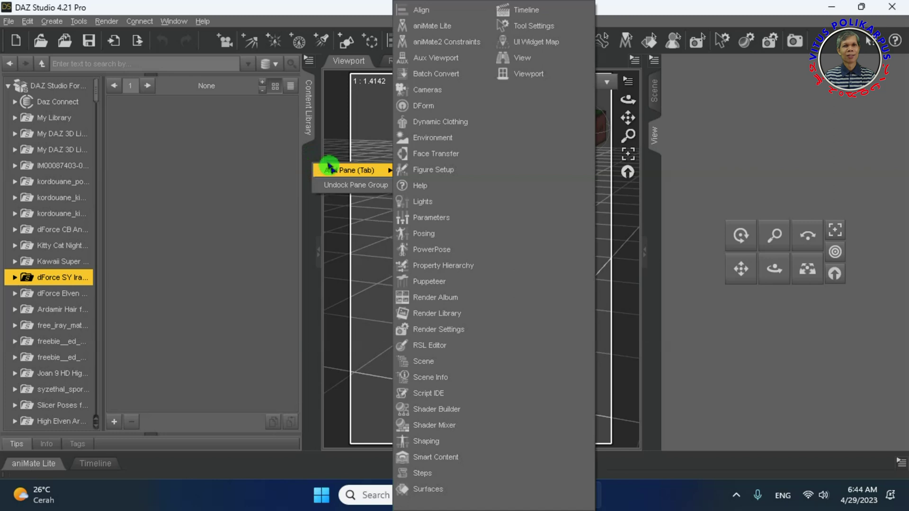
{"action": "left_click", "coordinate": [455, 458]}
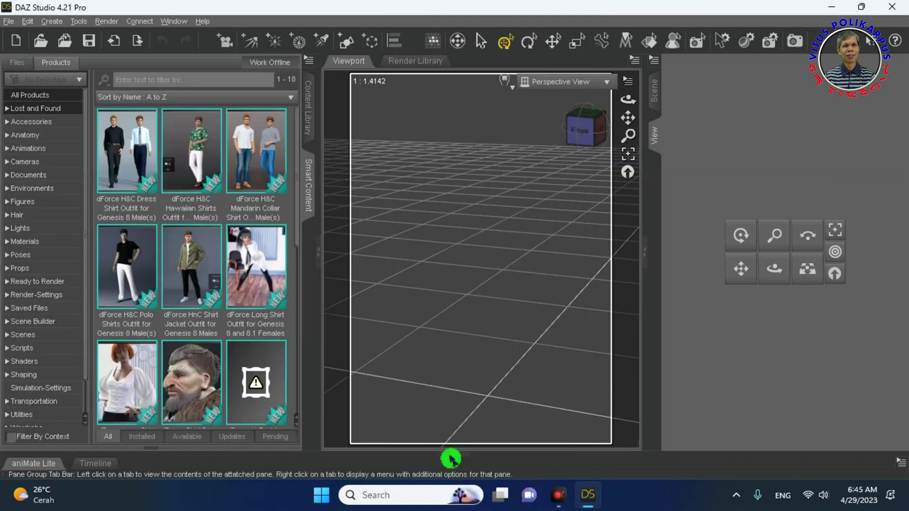
Step: Review the complete list of panes that can be shown or hidden in the workspace
{"action": "left_click", "coordinate": [174, 22]}
{"action": "mouse_move", "coordinate": [243, 34]}
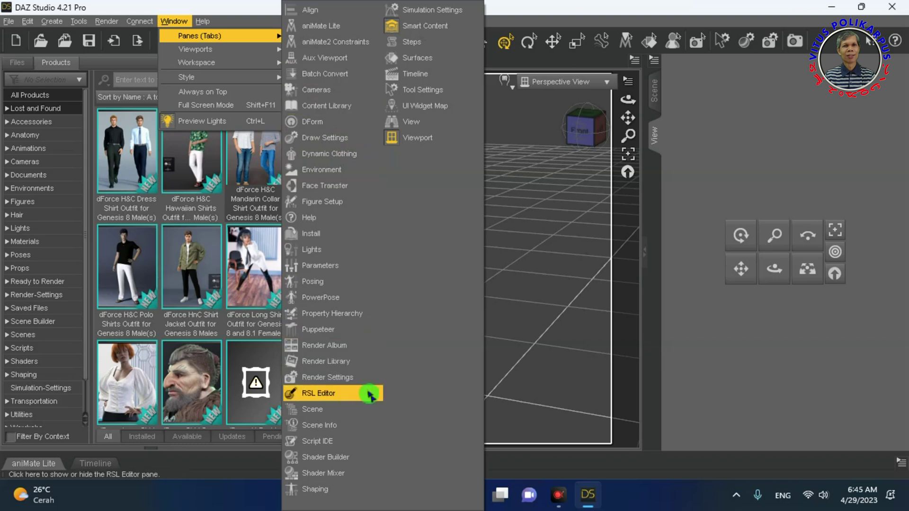
{"action": "left_click", "coordinate": [652, 198]}
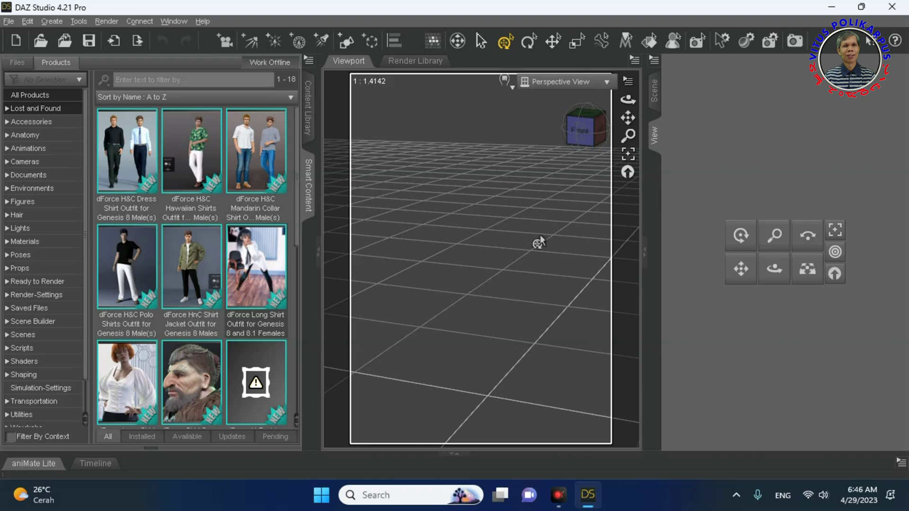
{"action": "left_click", "coordinate": [172, 21]}
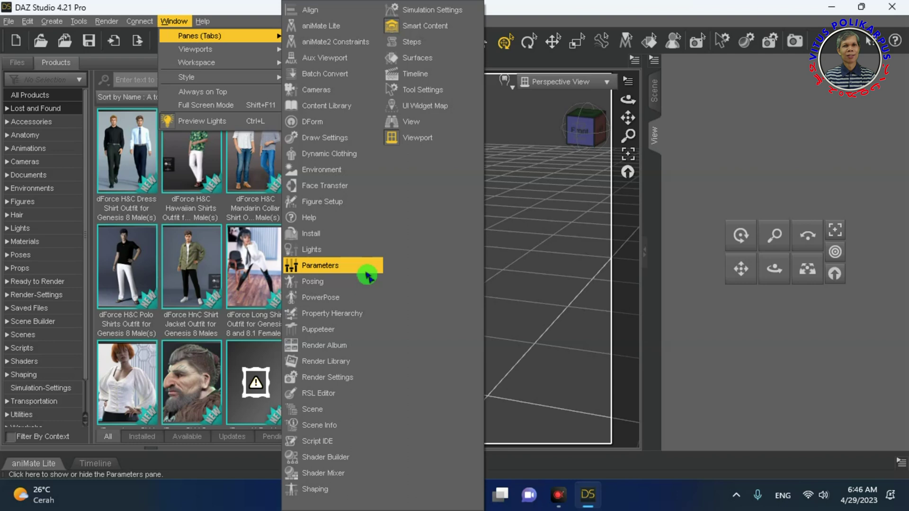
{"action": "left_click", "coordinate": [364, 267]}
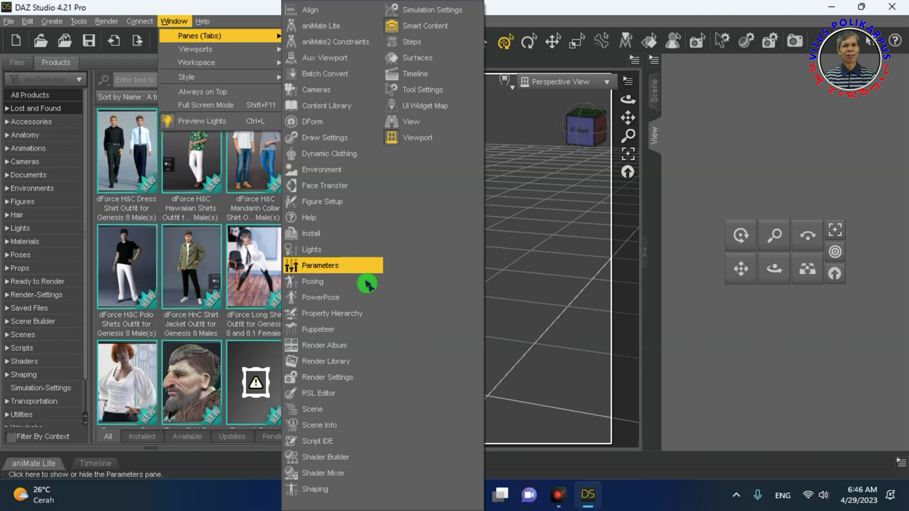
{"action": "left_click", "coordinate": [547, 243]}
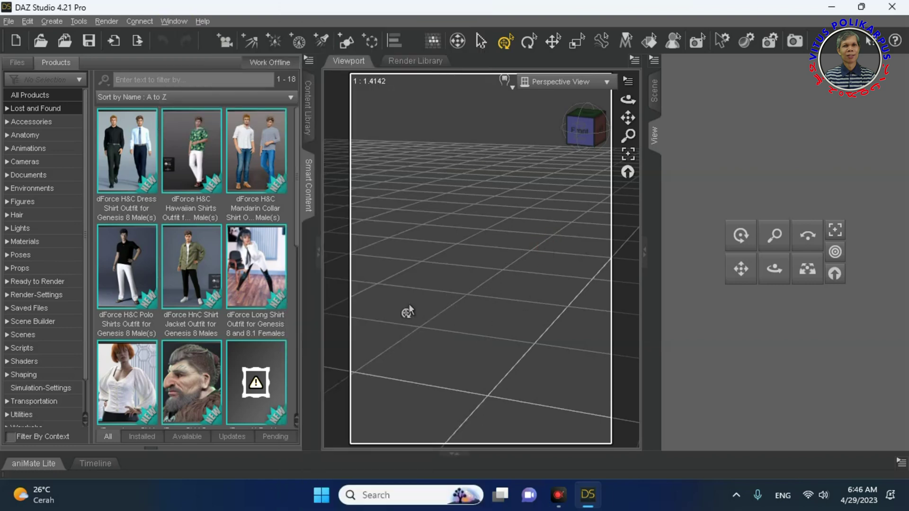